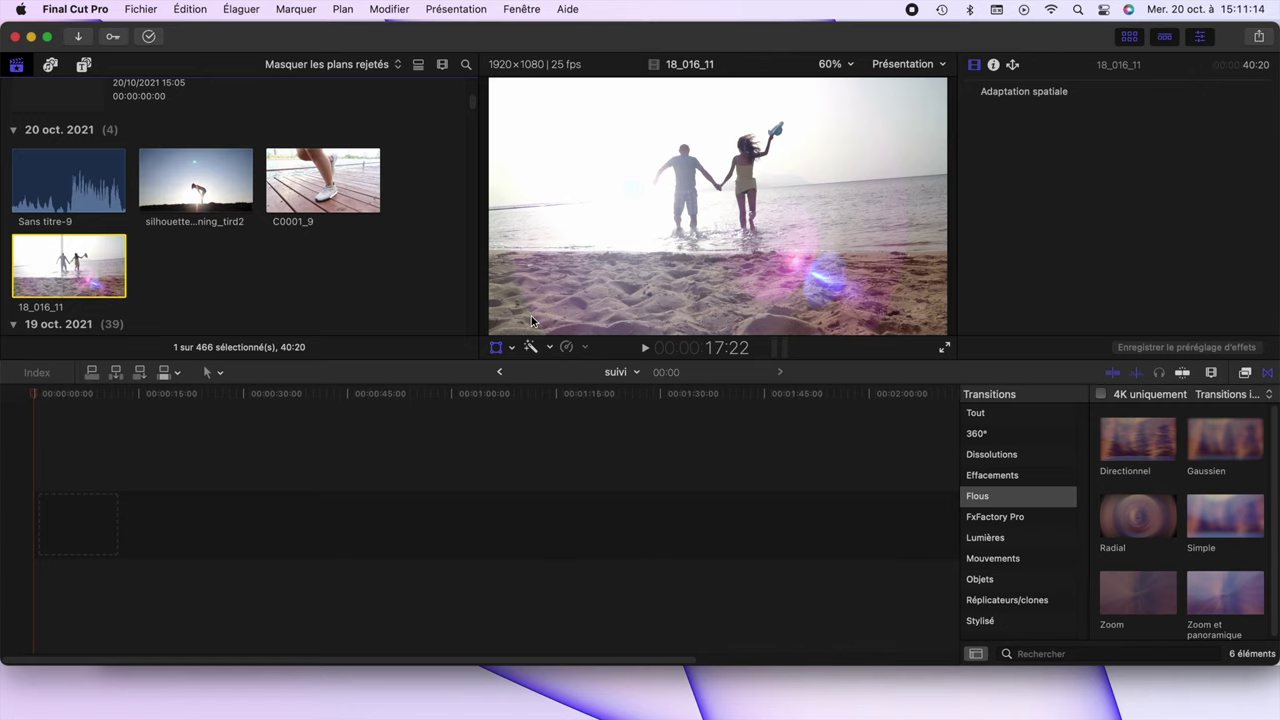
- Place the silhouette_woman_running_tird2 clip on the empty 'suivi' timeline
{"action": "mouse_move", "coordinate": [181, 184]}
{"action": "left_mouse_down"}
{"action": "mouse_move", "coordinate": [133, 540]}
{"action": "mouse_move", "coordinate": [196, 541]}
{"action": "left_mouse_up"}
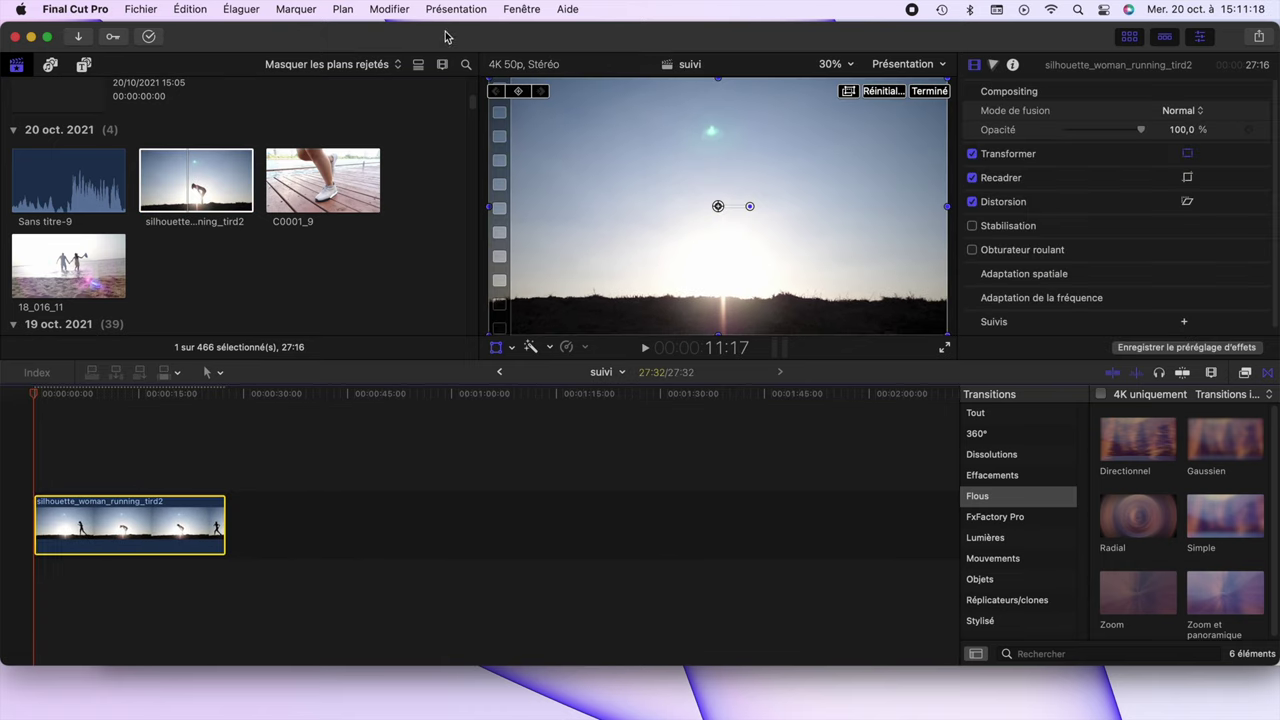
- Add the Échelle 3D title over the running clip and analyse the runner's motion to track it
{"action": "left_click", "coordinate": [83, 64]}
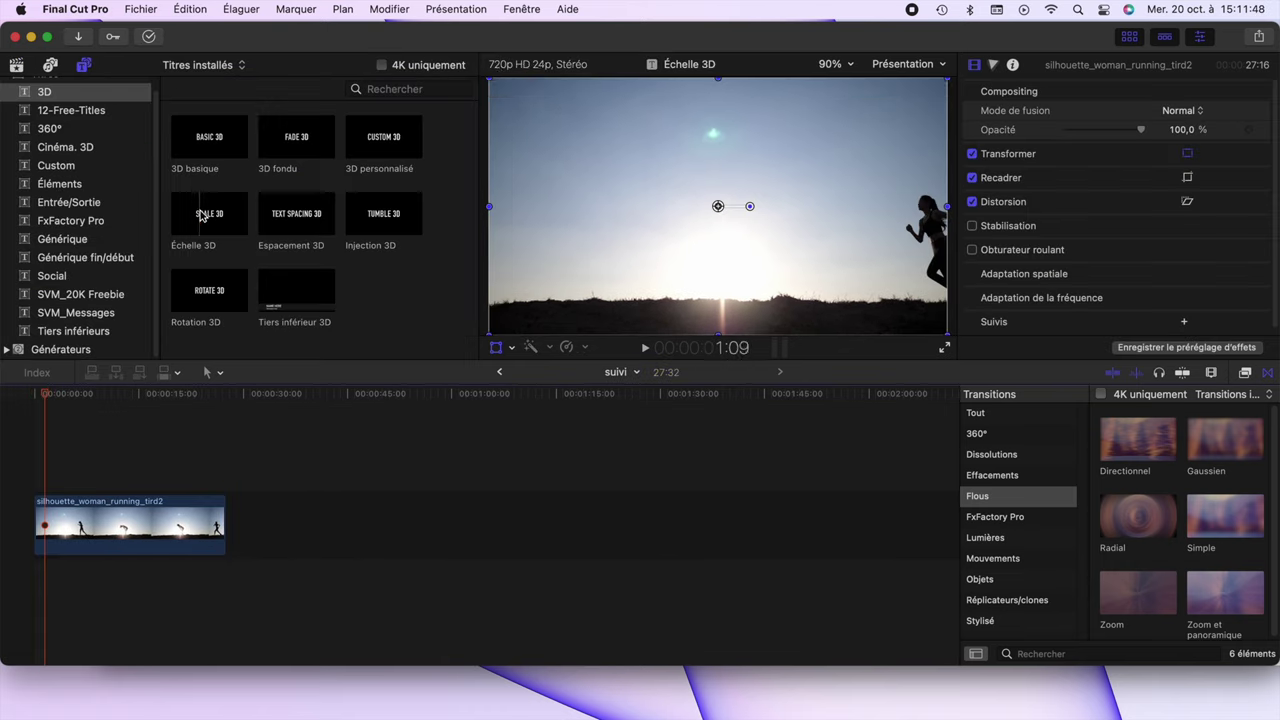
{"action": "mouse_move", "coordinate": [198, 218]}
{"action": "left_mouse_down"}
{"action": "mouse_move", "coordinate": [924, 250]}
{"action": "mouse_move", "coordinate": [920, 240]}
{"action": "left_mouse_up"}
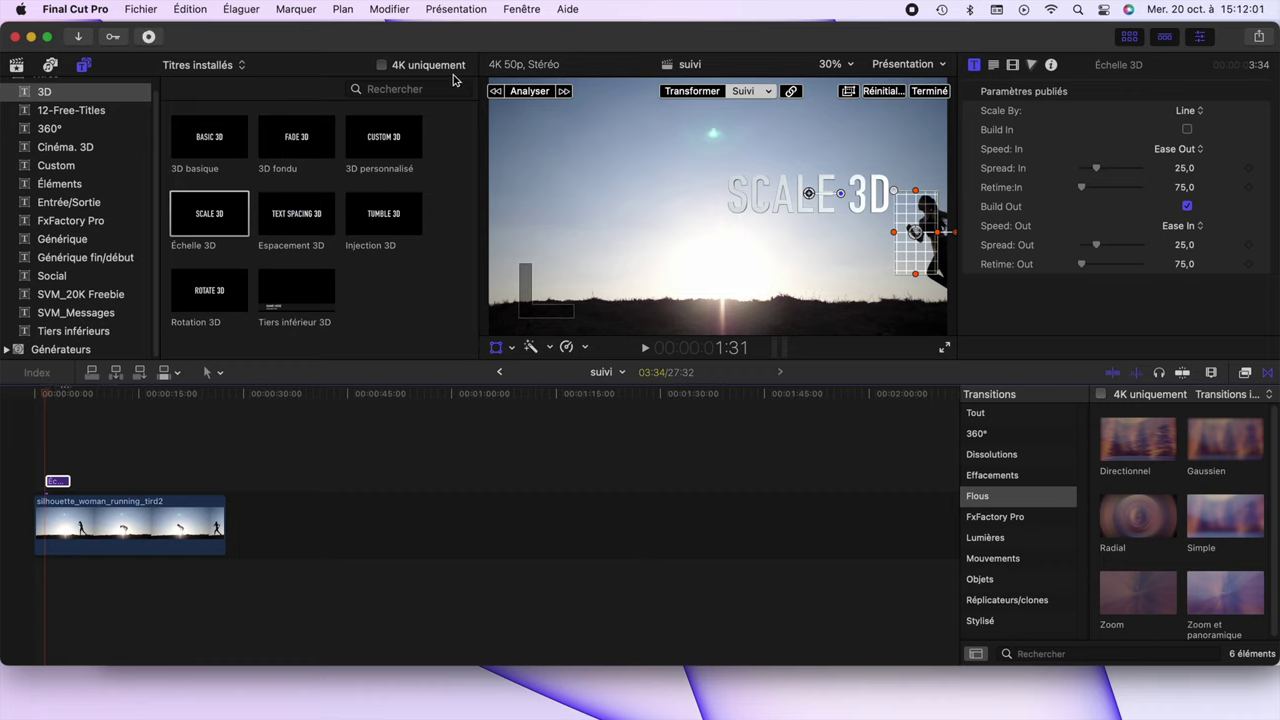
{"action": "left_click", "coordinate": [530, 91]}
{"action": "type", "text": "C"}
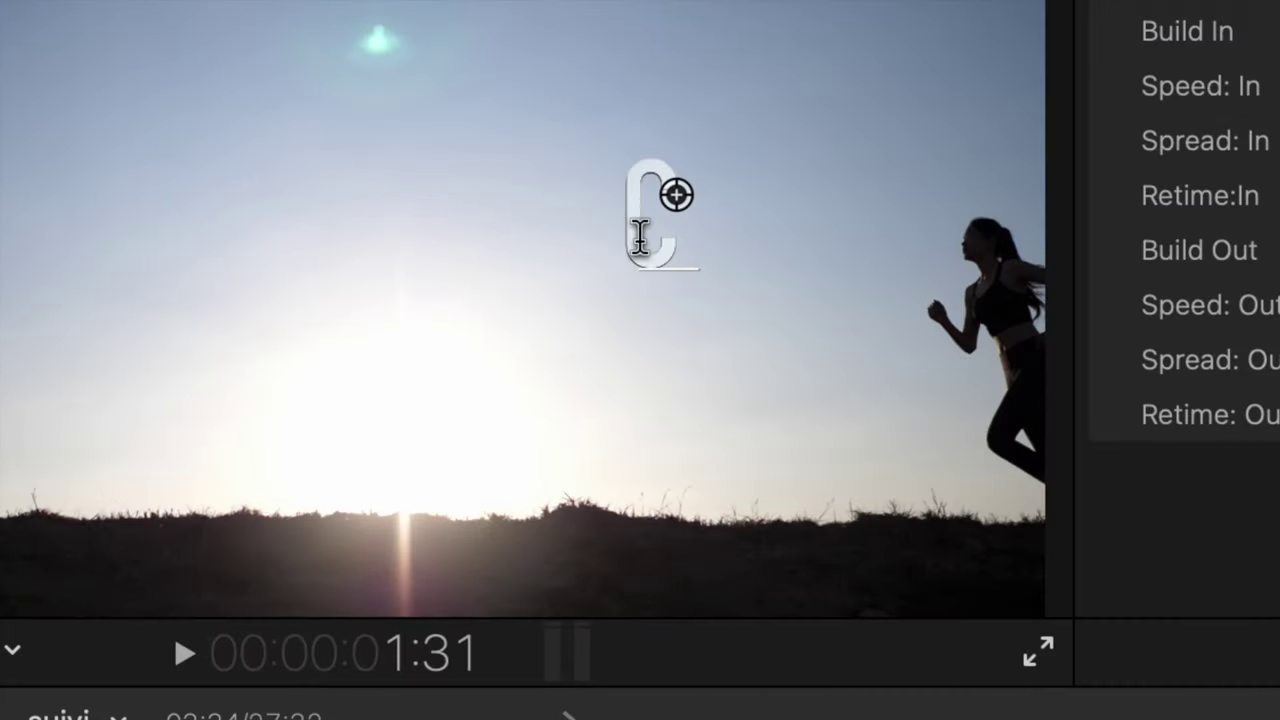
- Make the title read 'Course', move it beside the runner, and watch it full screen
{"action": "type", "text": "ourse"}
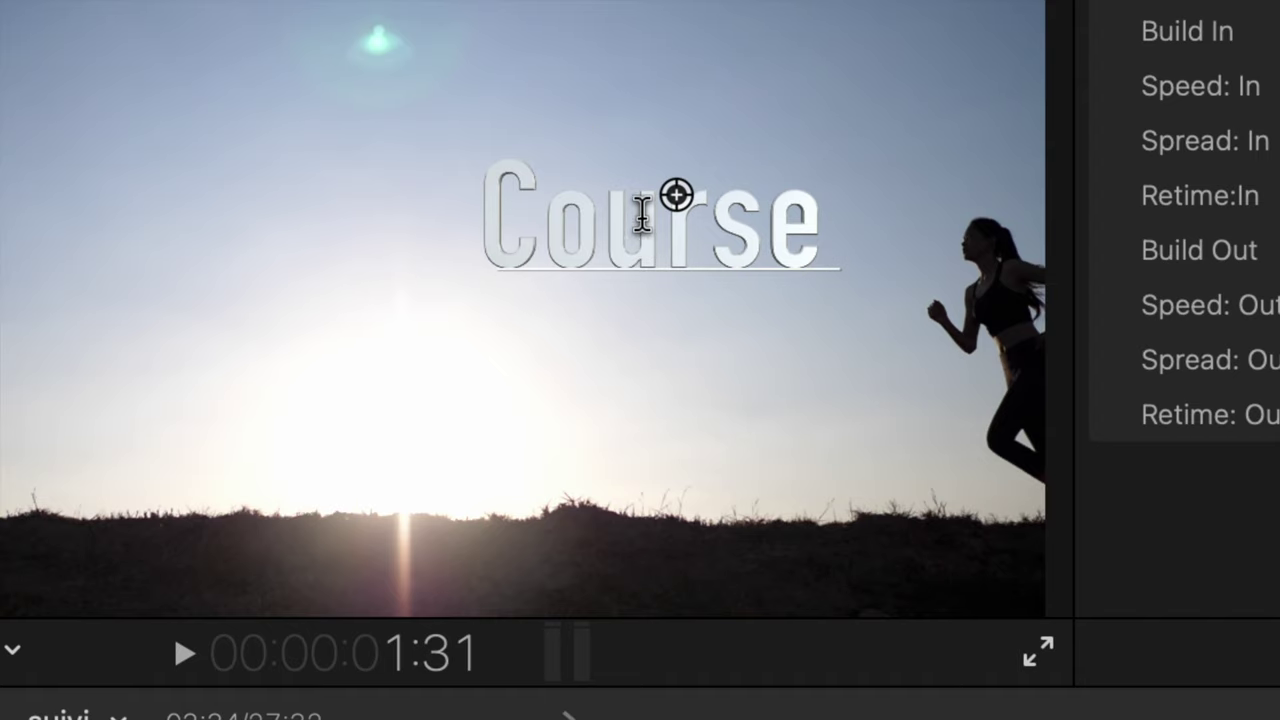
{"action": "left_click_drag", "start_coordinate": [678, 196], "coordinate": [786, 222]}
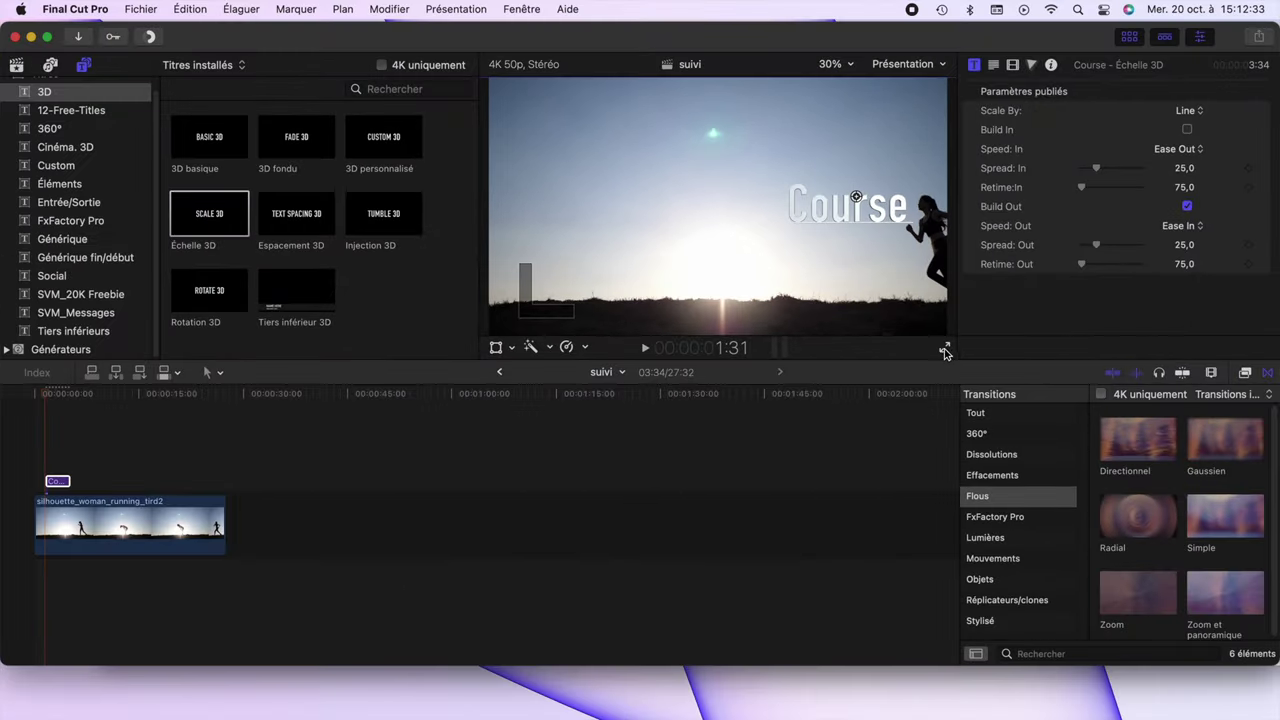
{"action": "left_click", "coordinate": [945, 352]}
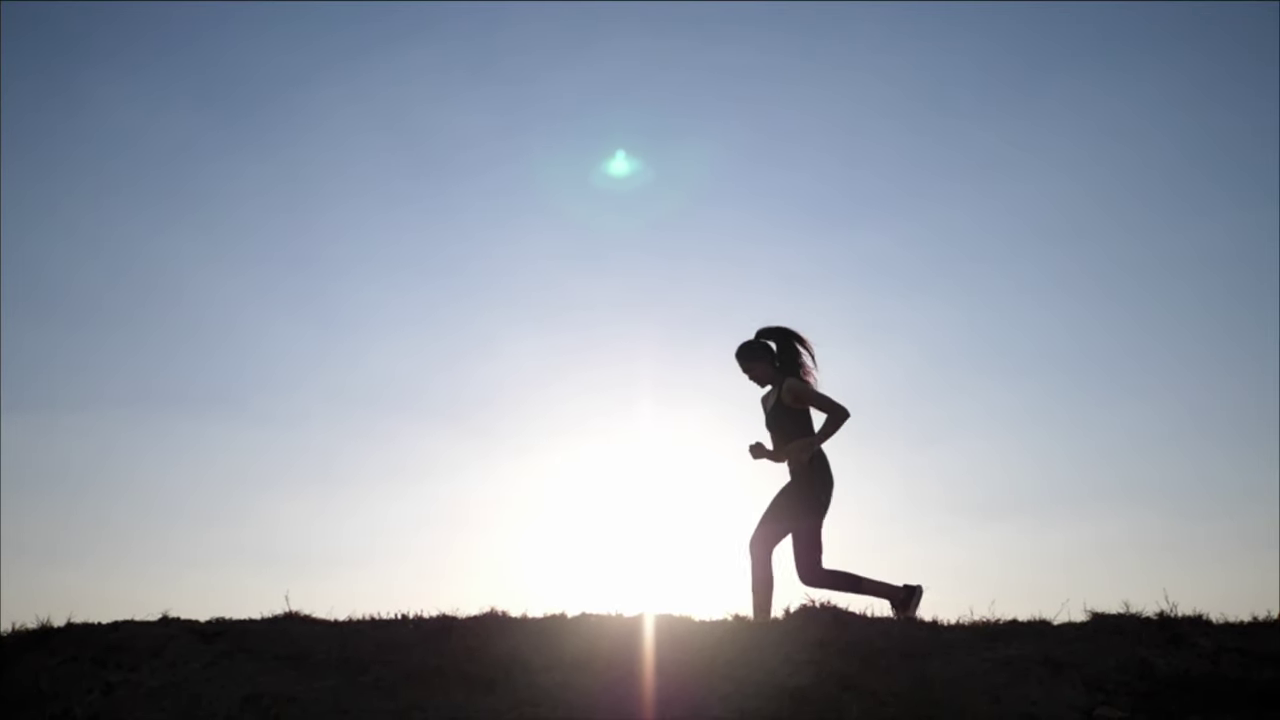
- Leave full screen, extend the Course title across the whole running clip, and play it back
{"action": "key", "text": "Escape"}
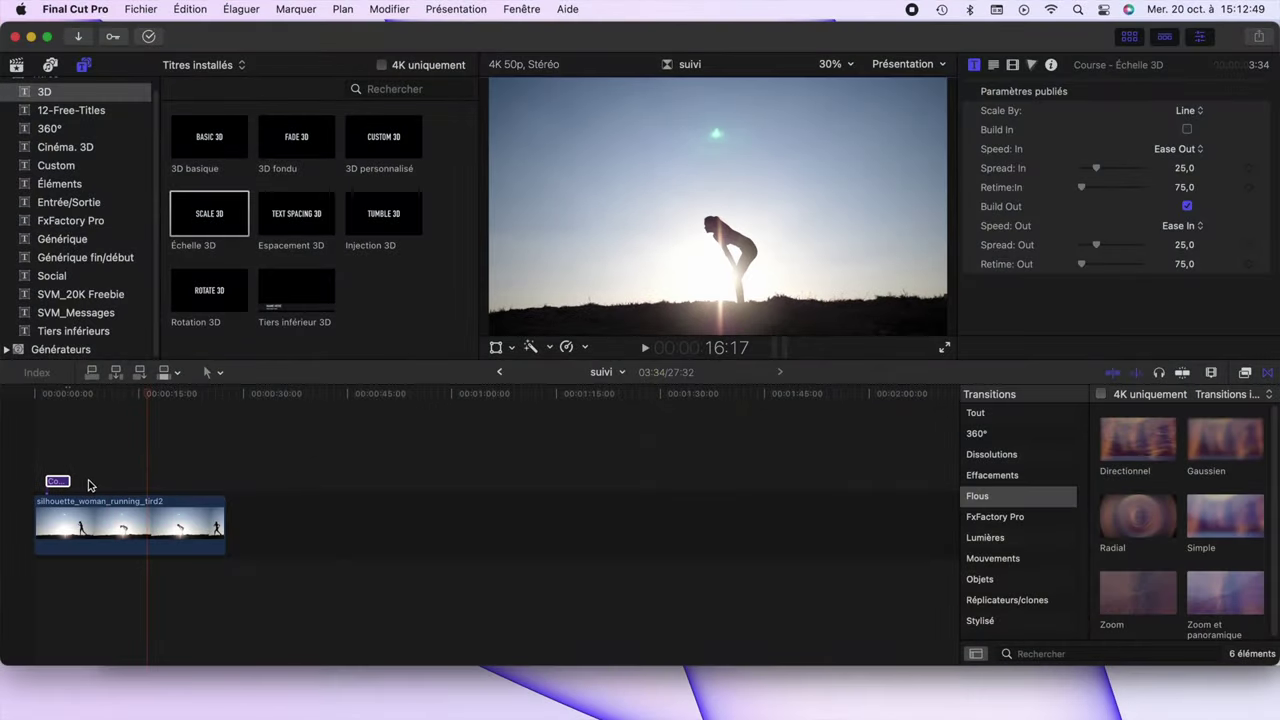
{"action": "key", "text": "shift+t"}
{"action": "left_click_drag", "start_coordinate": [72, 480], "coordinate": [224, 480]}
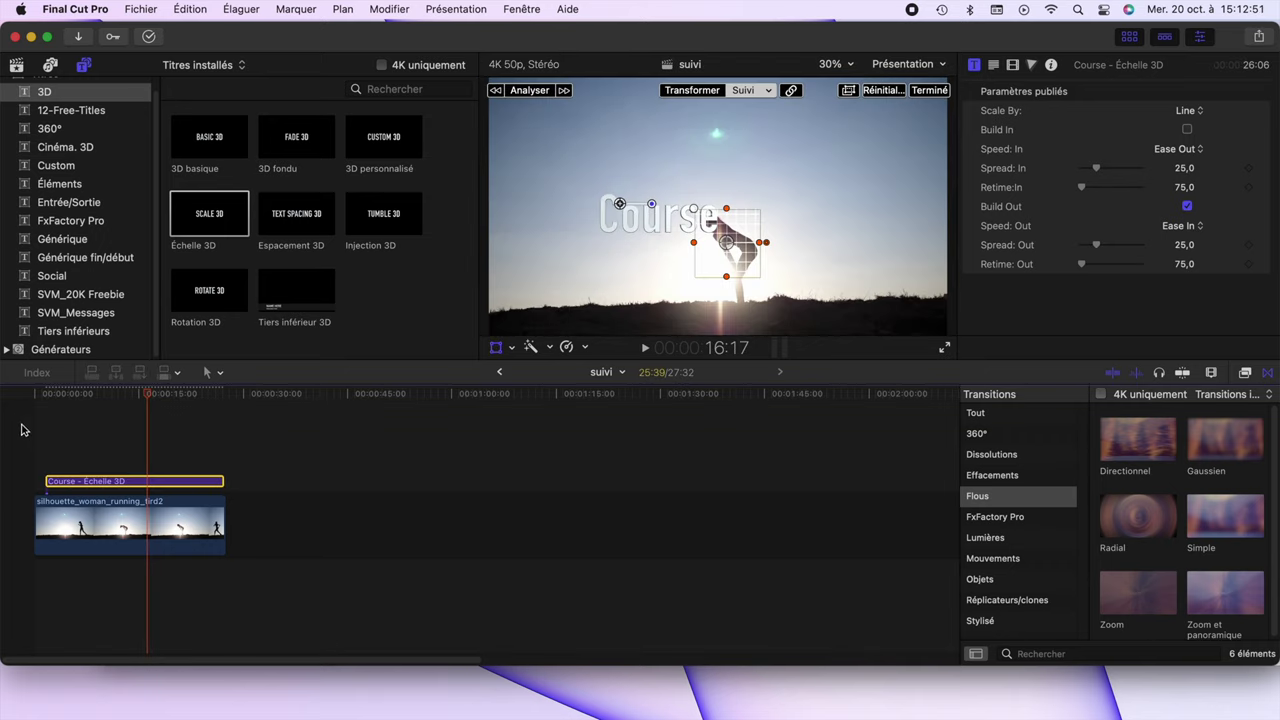
{"action": "left_click", "coordinate": [12, 424]}
{"action": "key", "text": "space"}
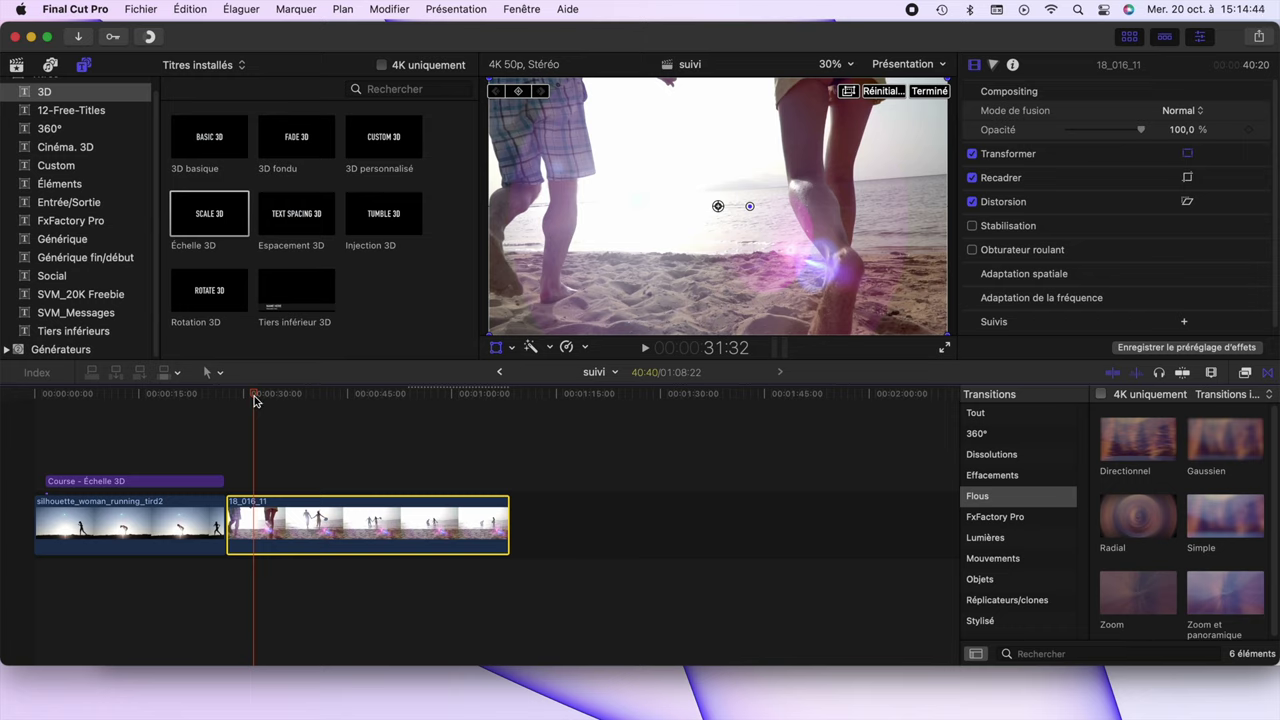
- Drop the 3D personnalisé title onto the beach clip
{"action": "left_click", "coordinate": [294, 229]}
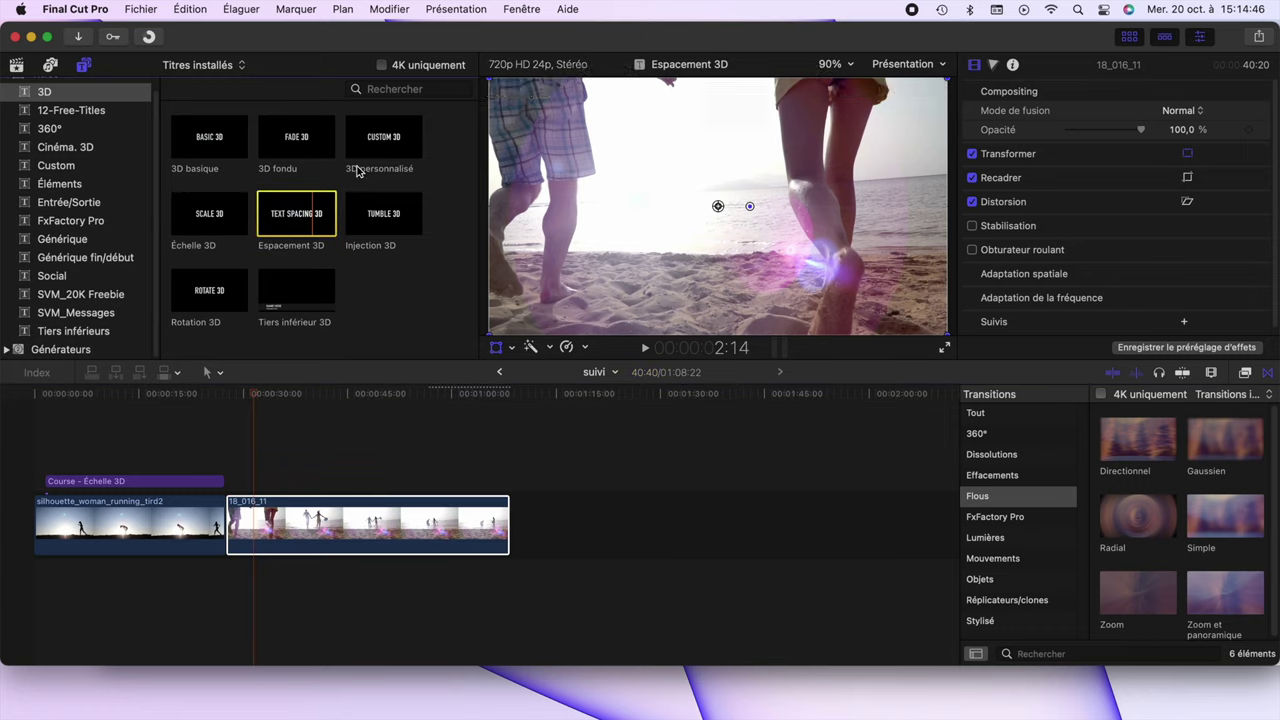
{"action": "left_click", "coordinate": [396, 147]}
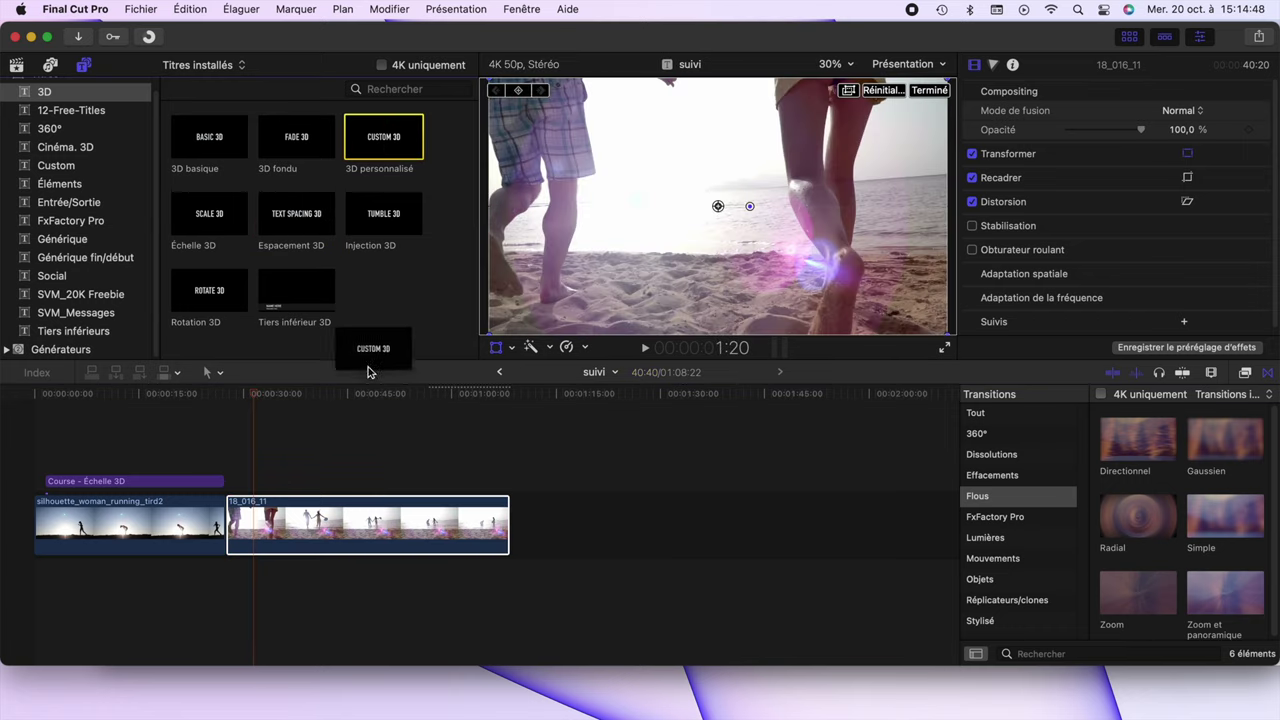
{"action": "left_click", "coordinate": [523, 263]}
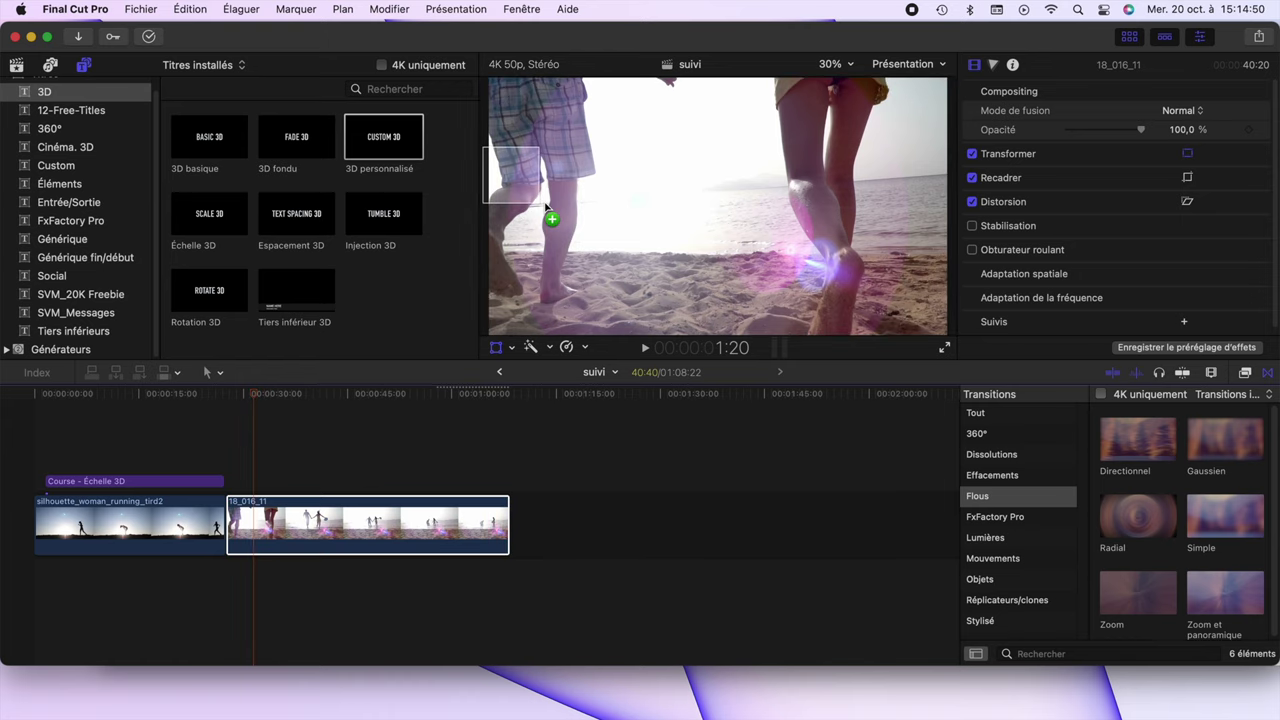
- Draw the Objet tracking box tightly over the man's shorts and analyse their motion
{"action": "left_click_drag", "start_coordinate": [497, 126], "coordinate": [558, 184]}
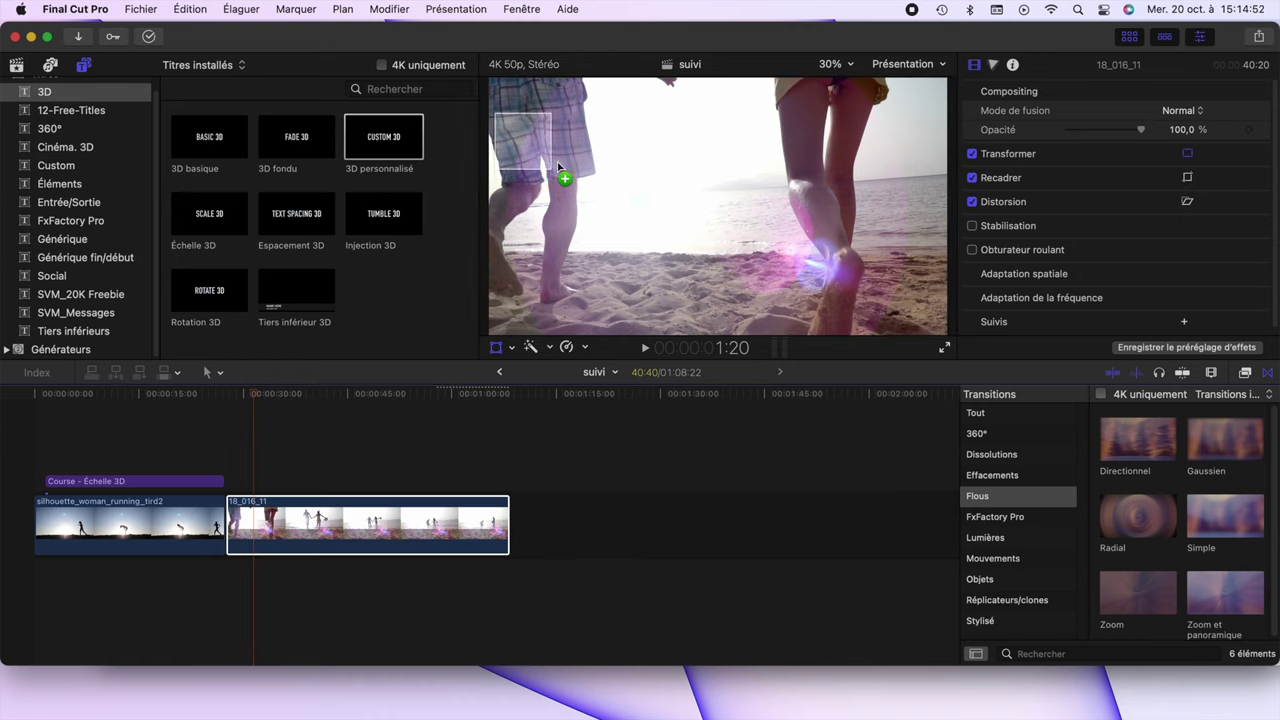
{"action": "left_click_drag", "start_coordinate": [480, 118], "coordinate": [548, 172]}
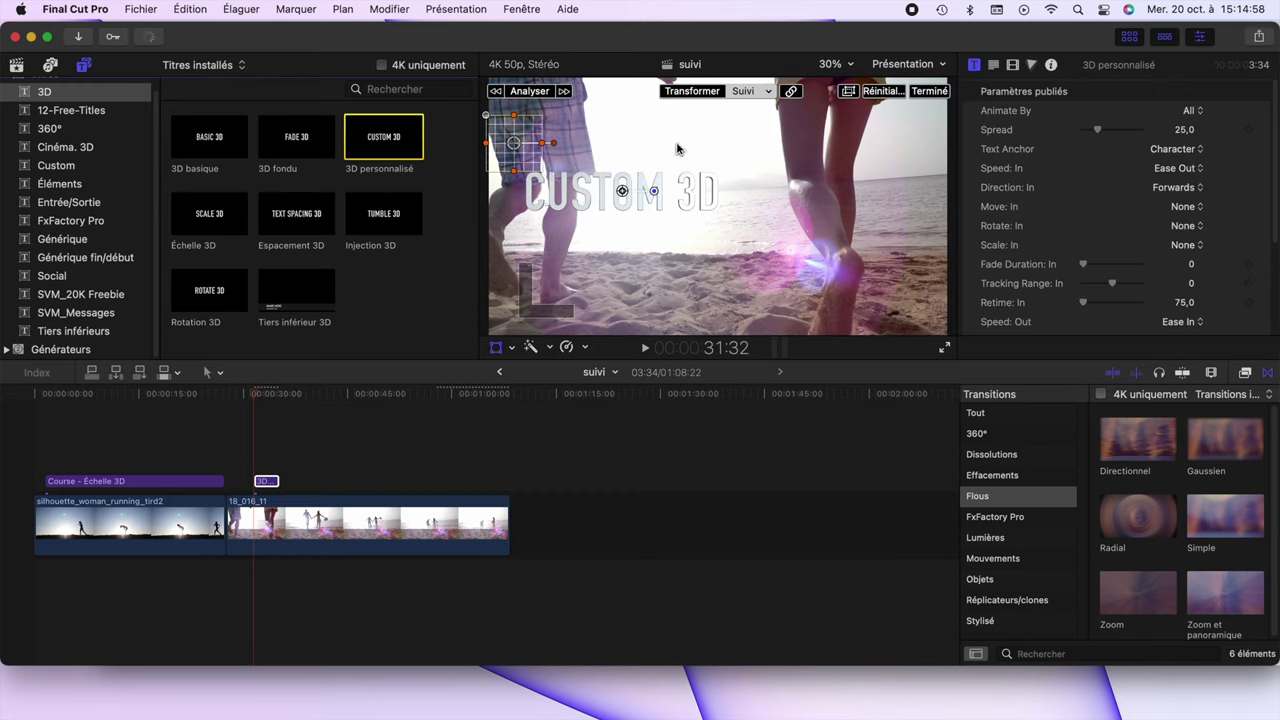
{"action": "left_click", "coordinate": [533, 91]}
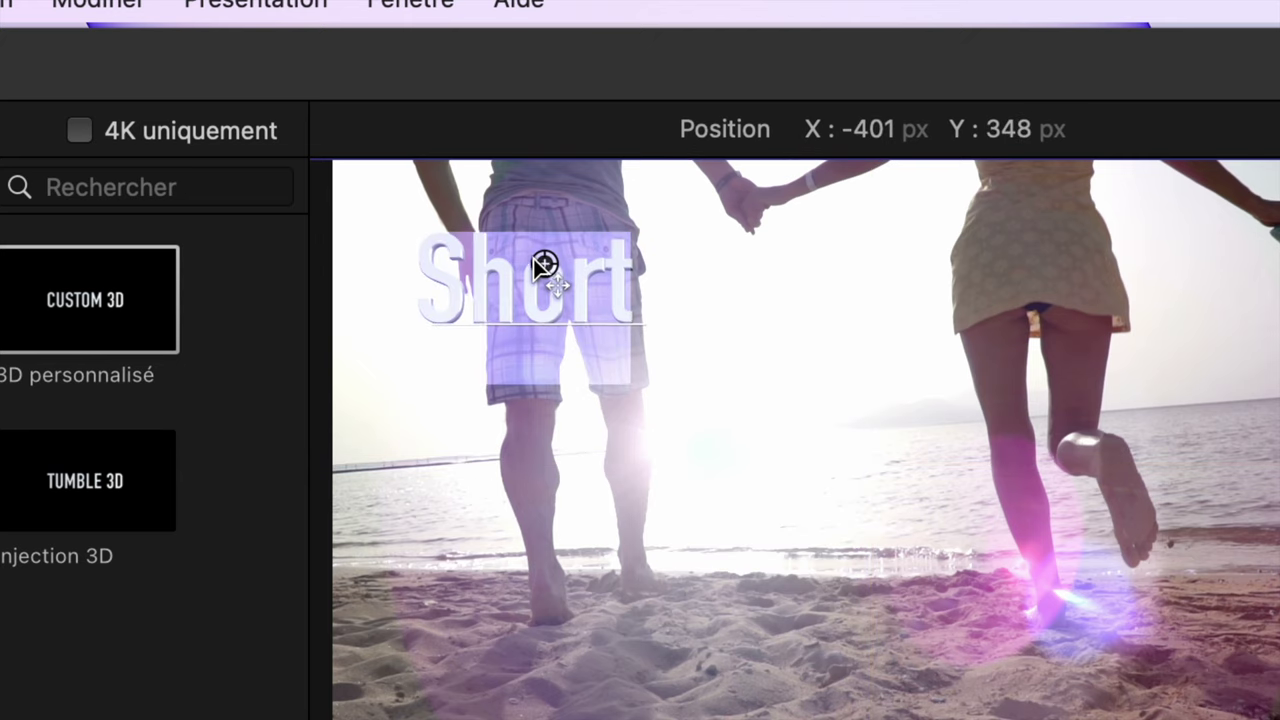
- Position the Short title on the man's shorts and play back the tracked result
{"action": "left_click_drag", "start_coordinate": [574, 119], "coordinate": [589, 126]}
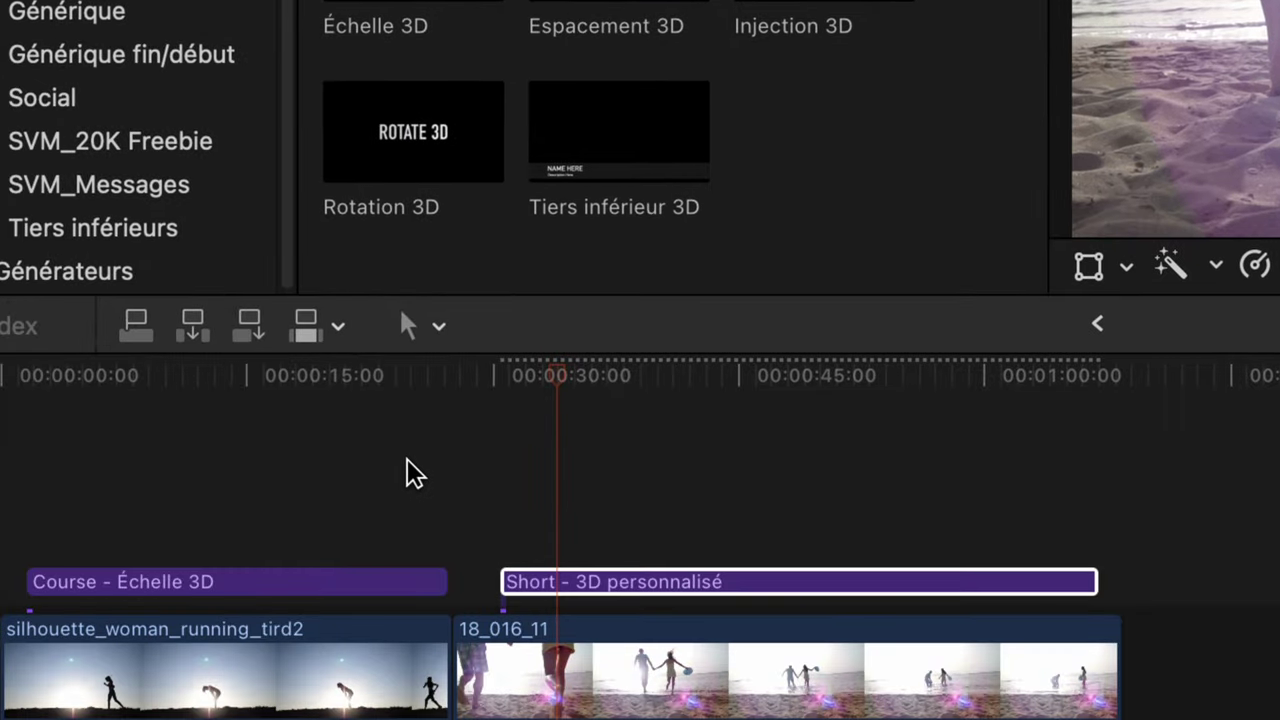
{"action": "left_click", "coordinate": [452, 462]}
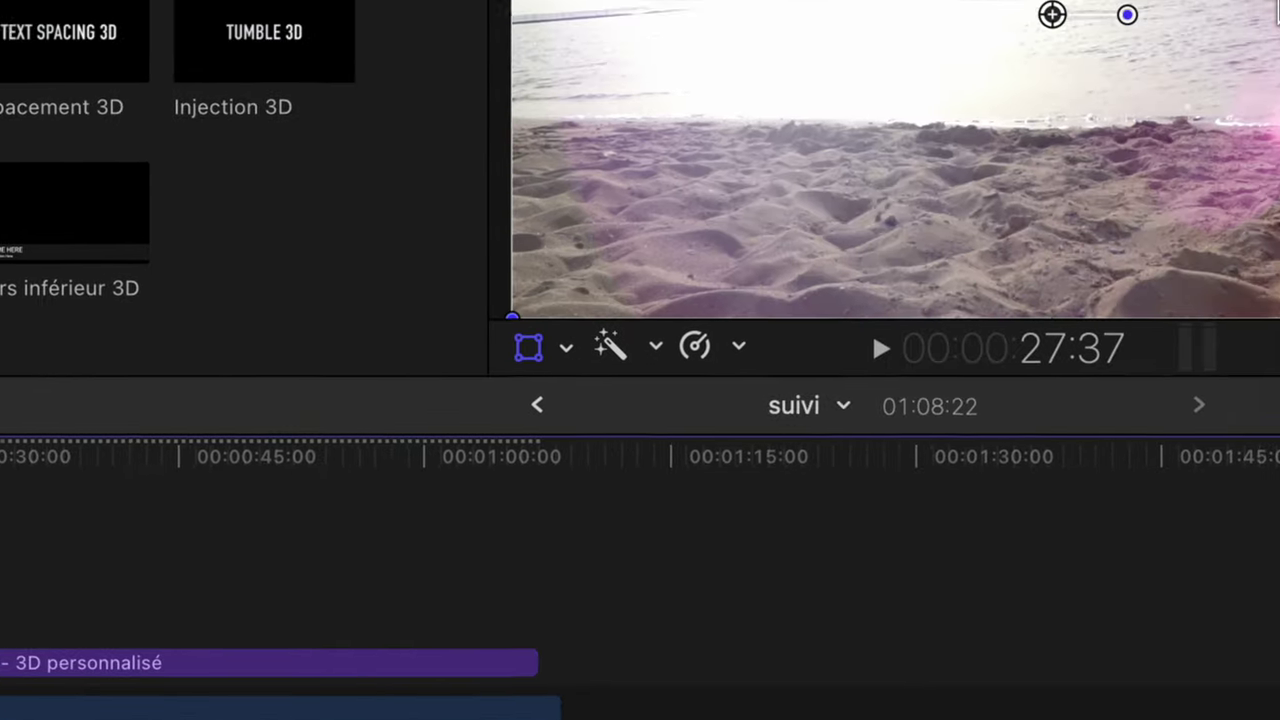
{"action": "key", "text": "space"}
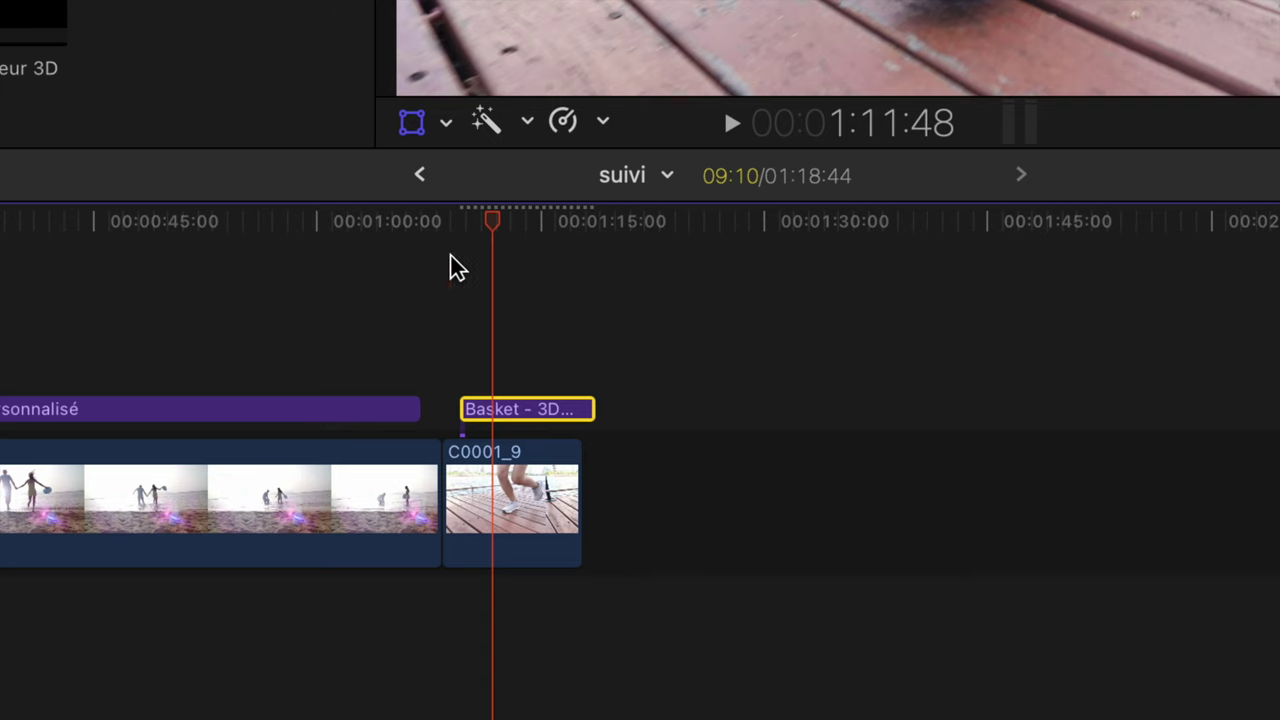
- Play the sneaker clip from its start to review its Basket title
{"action": "left_click", "coordinate": [441, 245]}
{"action": "key", "text": "space"}
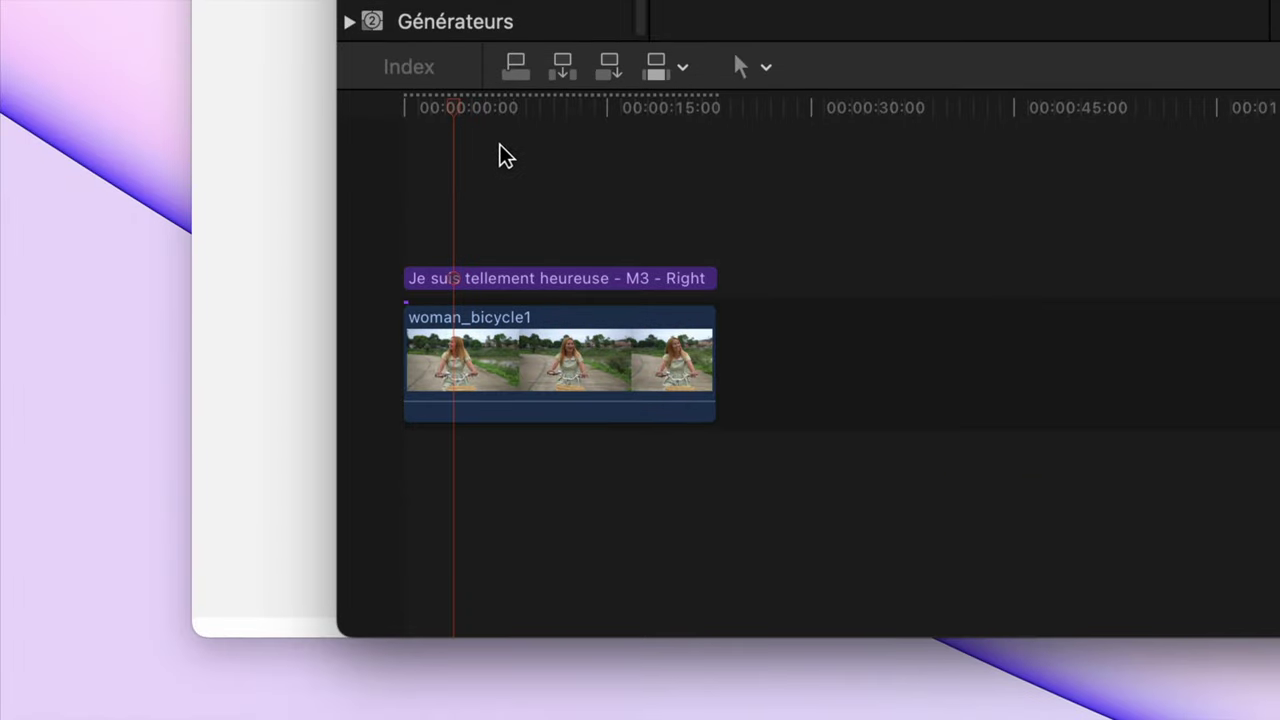
- Play the bicycle project from the start with its speech-bubble caption
{"action": "left_click", "coordinate": [406, 171]}
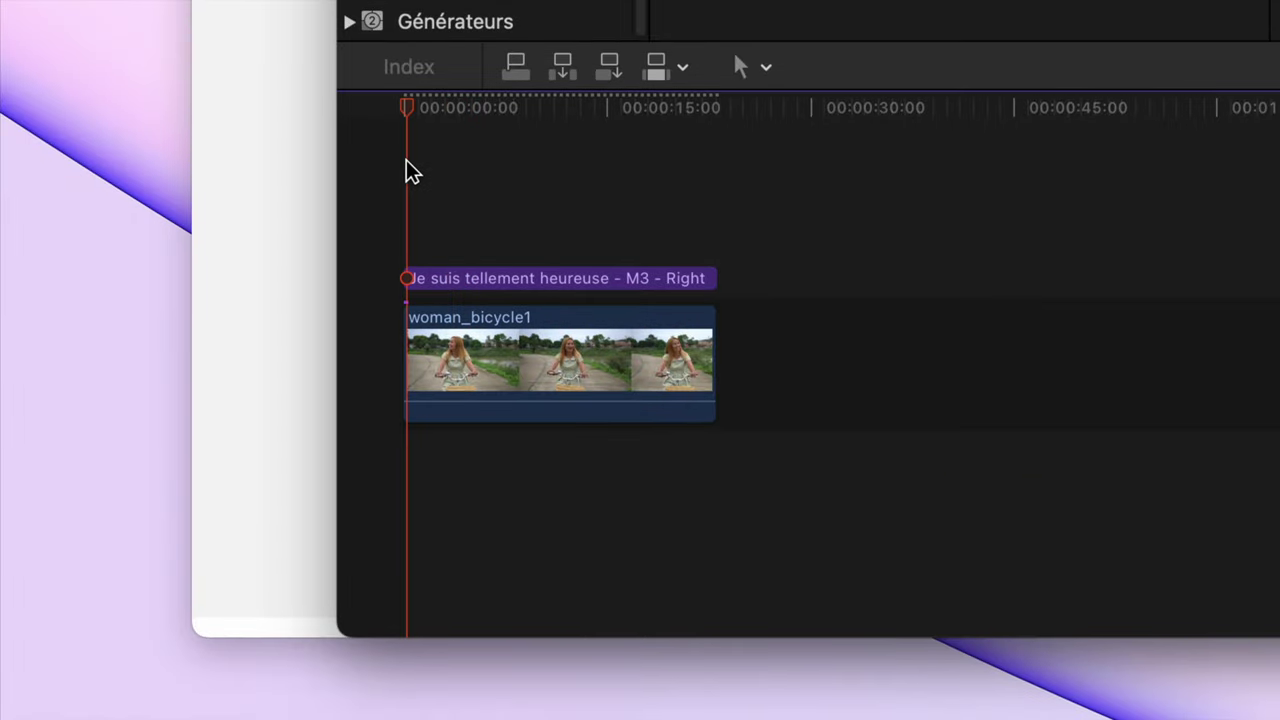
{"action": "key", "text": "space"}
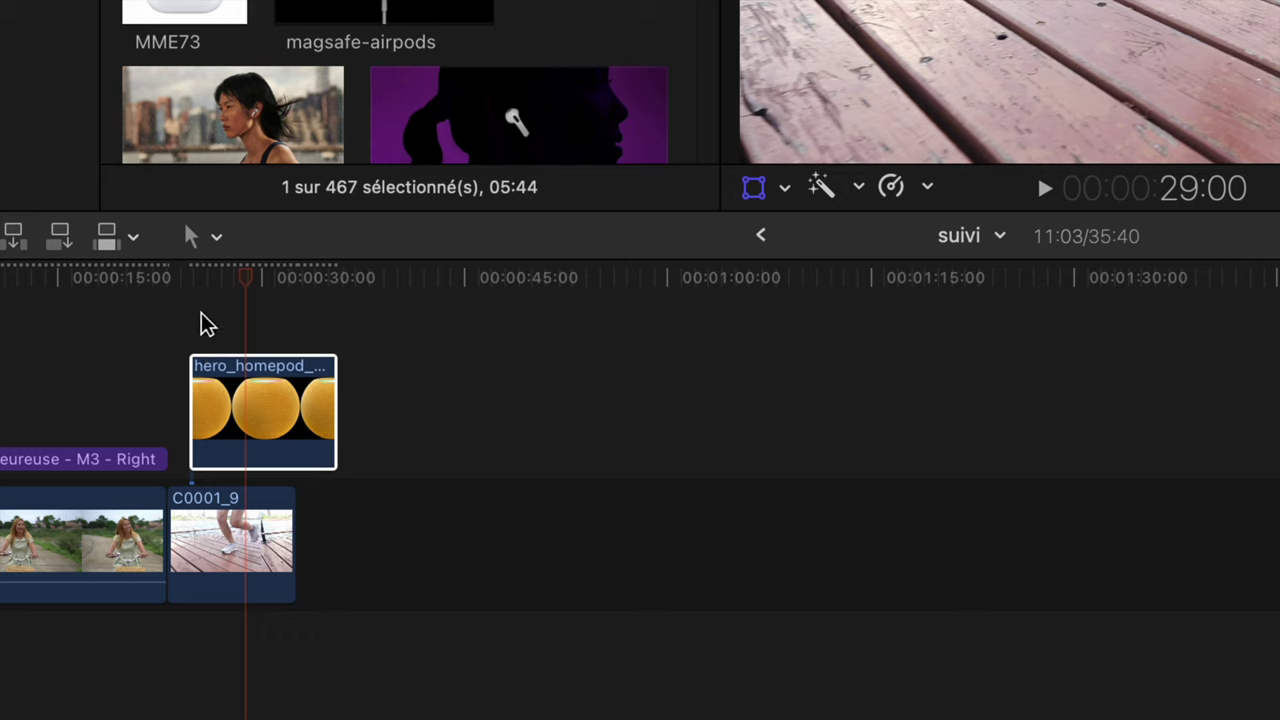
- Place the orange HomePod ball on the sneaker at X 244, Y -495 px, tracking the shoe
{"action": "left_click_drag", "start_coordinate": [206, 286], "coordinate": [171, 279]}
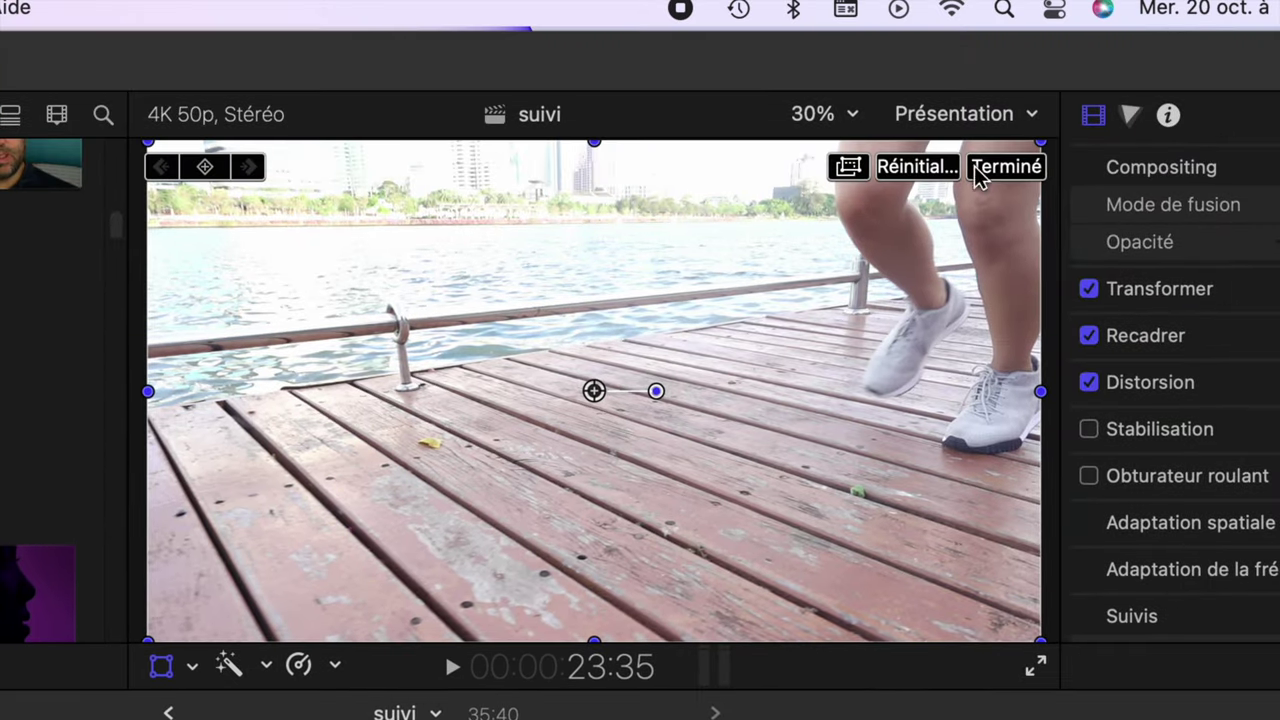
{"action": "key", "text": "space"}
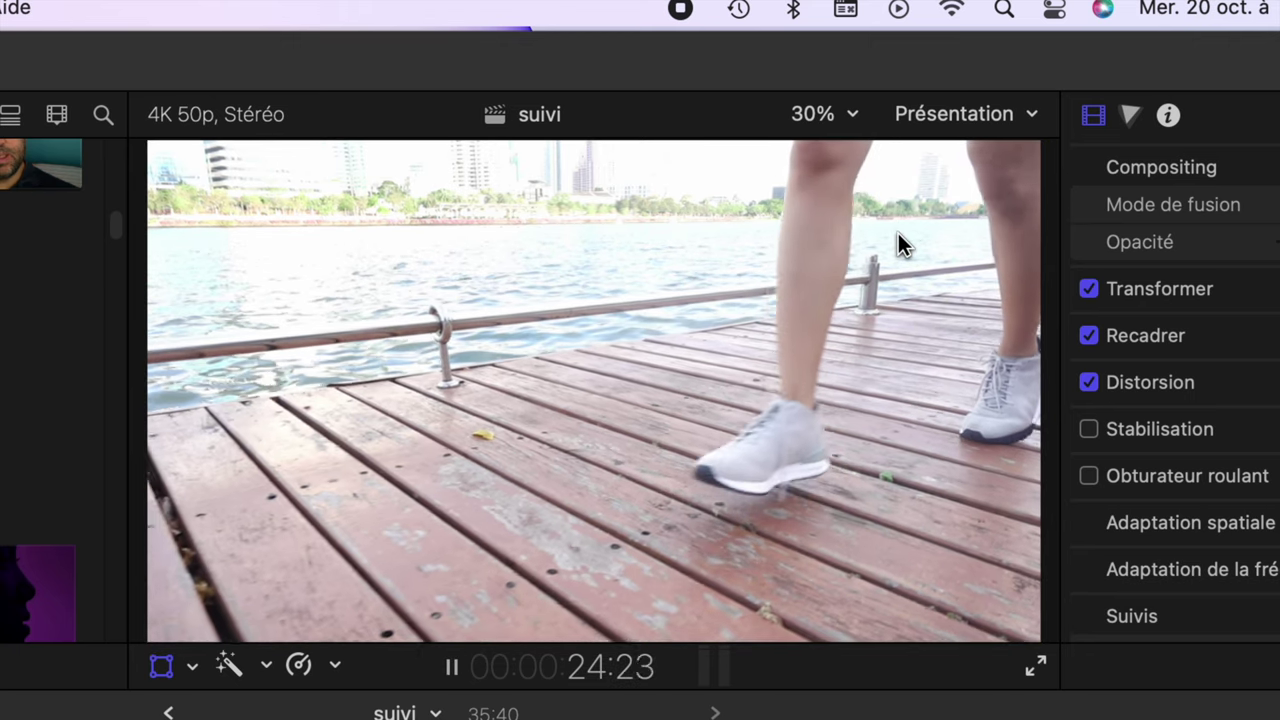
{"action": "key", "text": "space"}
{"action": "left_click", "coordinate": [609, 440]}
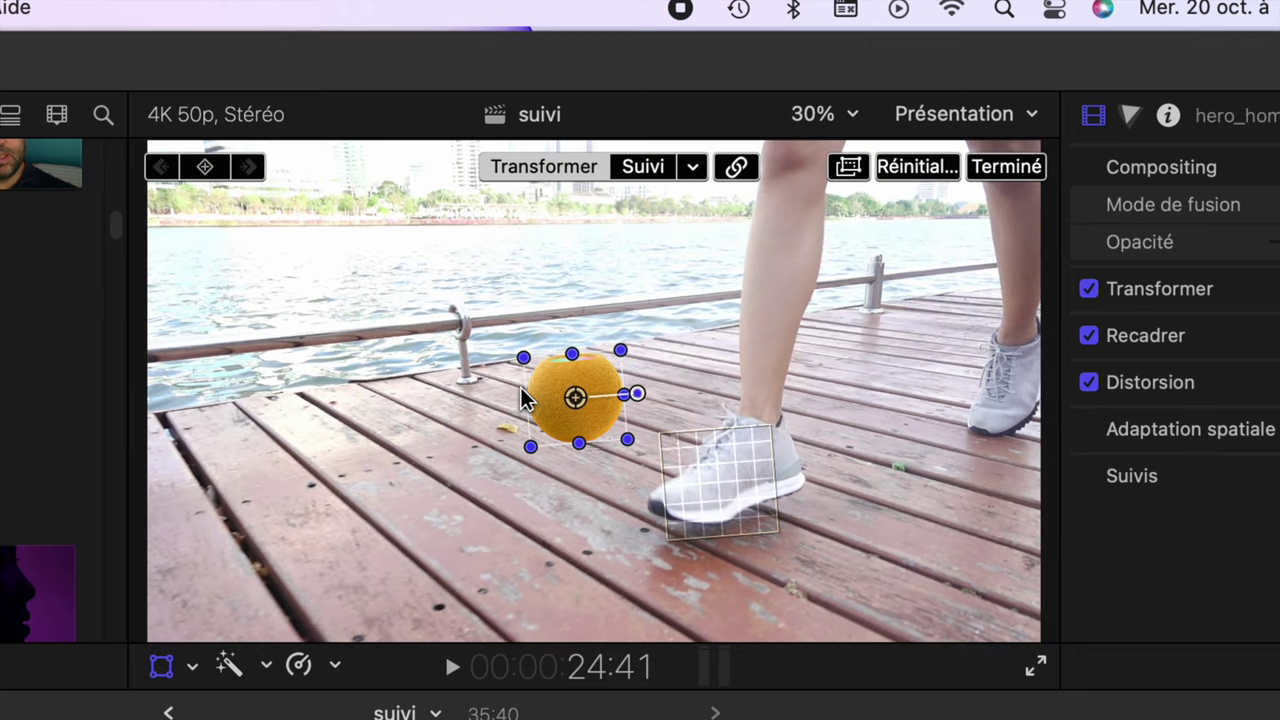
{"action": "mouse_move", "coordinate": [590, 413]}
{"action": "left_mouse_down"}
{"action": "mouse_move", "coordinate": [659, 497]}
{"action": "mouse_move", "coordinate": [629, 514]}
{"action": "left_mouse_up"}
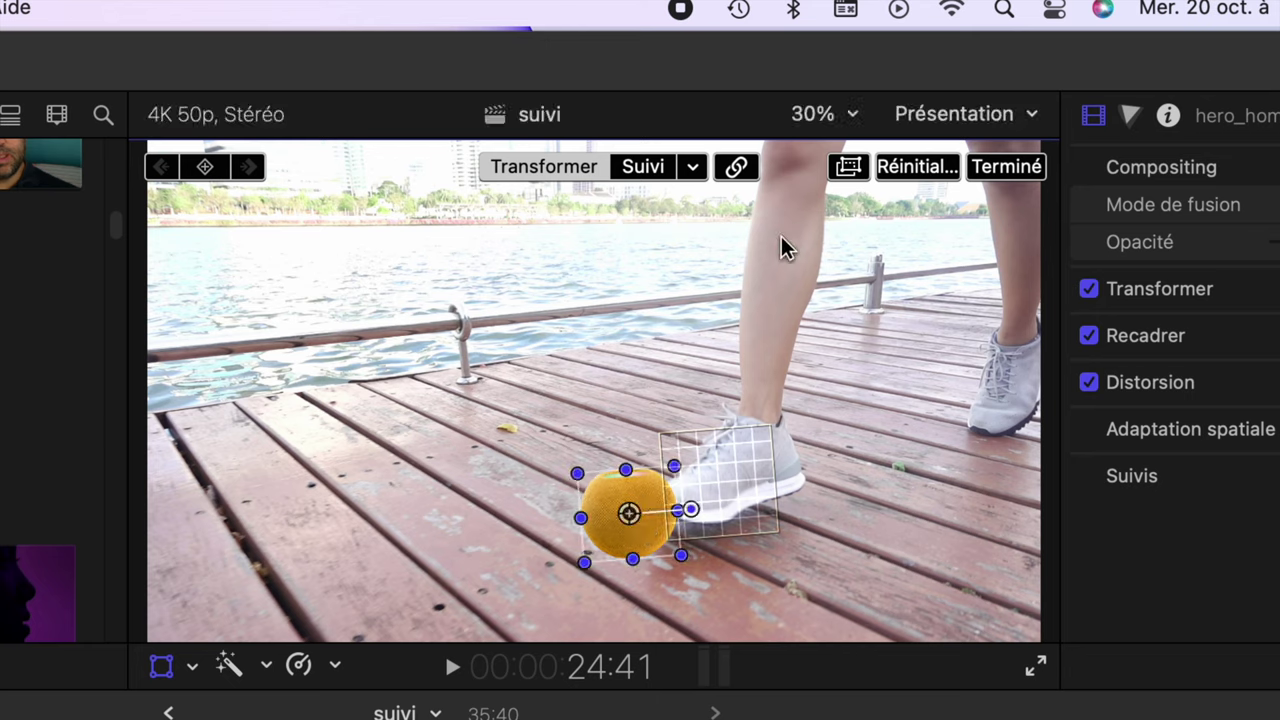
{"action": "left_click", "coordinate": [644, 170]}
{"action": "left_click", "coordinate": [555, 294]}
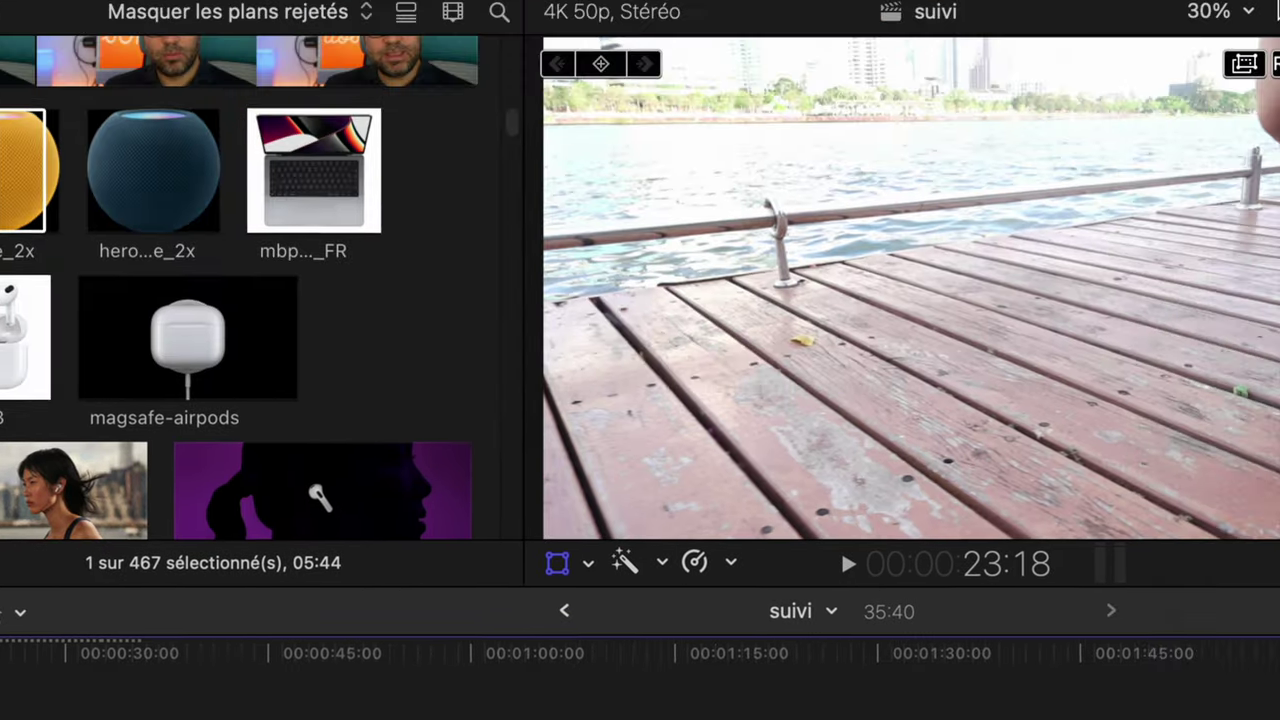
{"action": "key", "text": "space"}
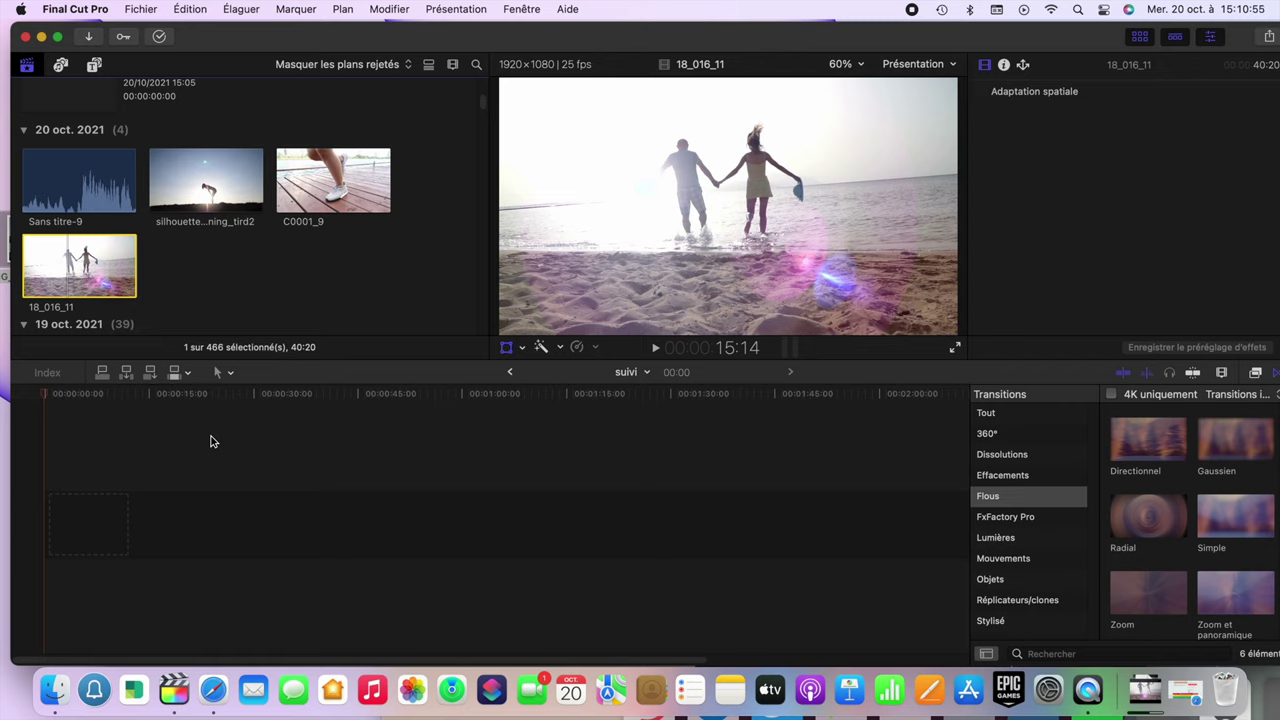
- Play the beach clip, then show the Bibliothèques library sidebar
{"action": "key", "text": "space"}
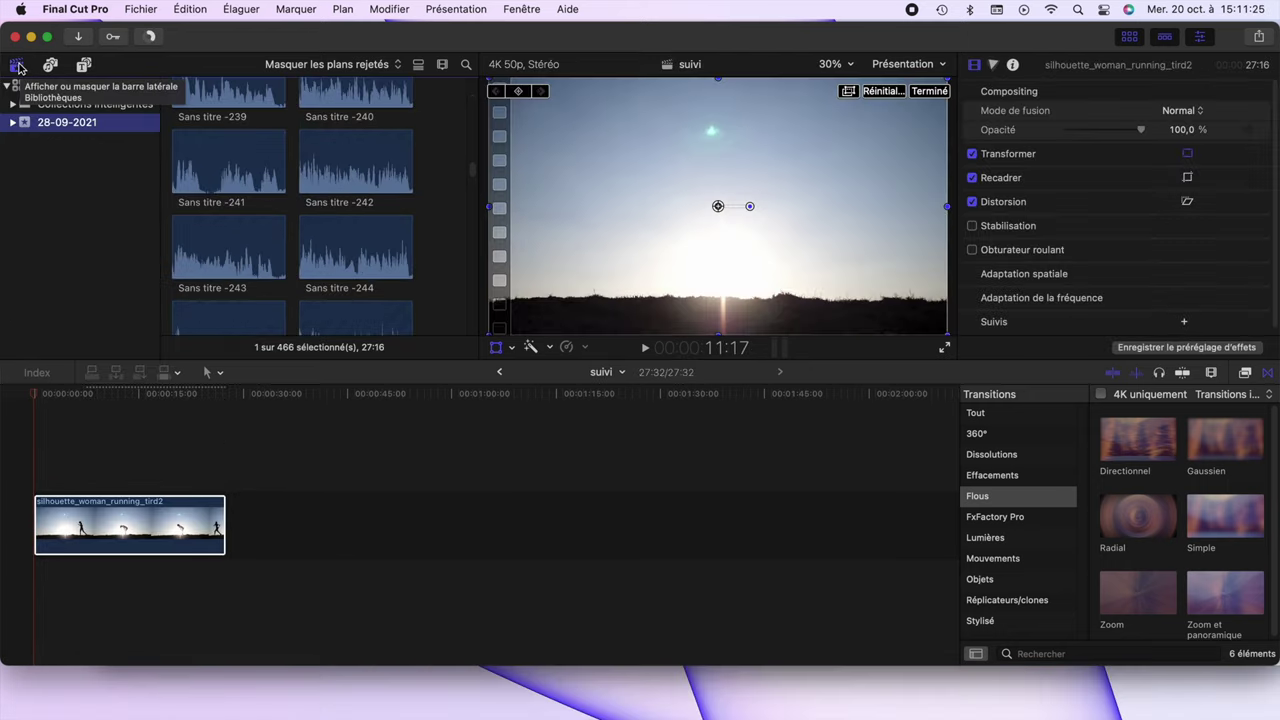
{"action": "left_click", "coordinate": [50, 66]}
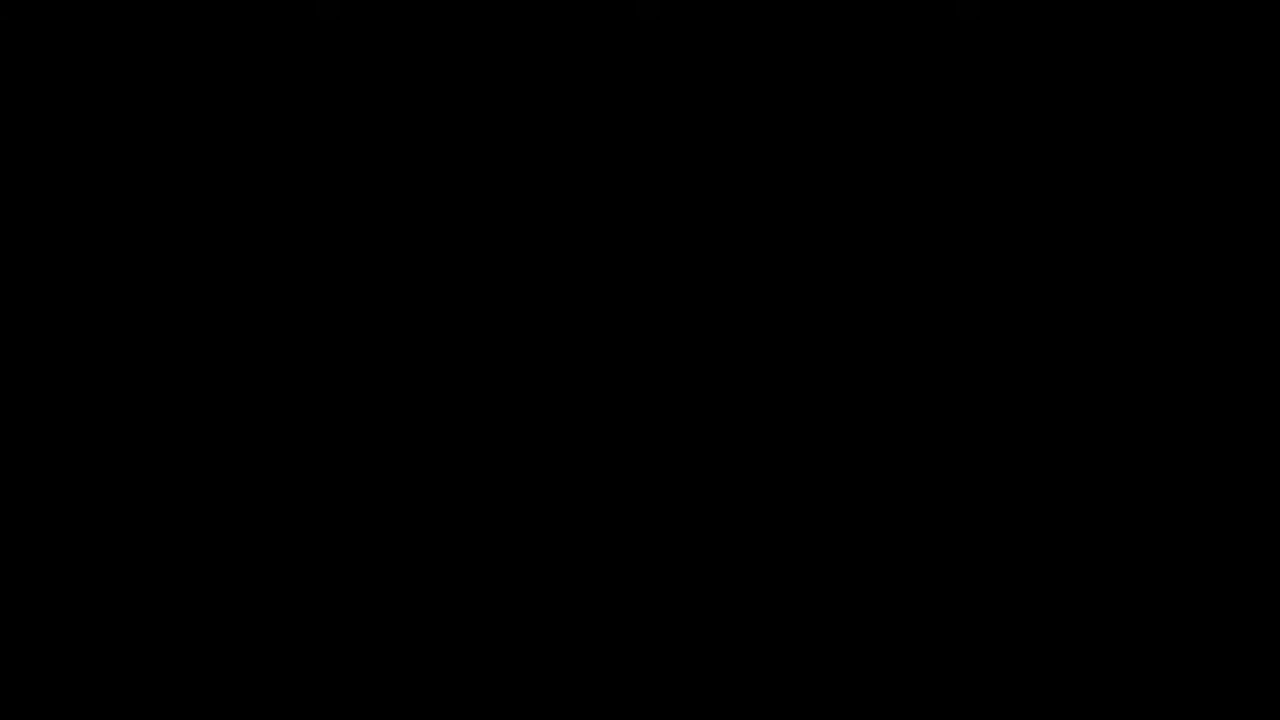